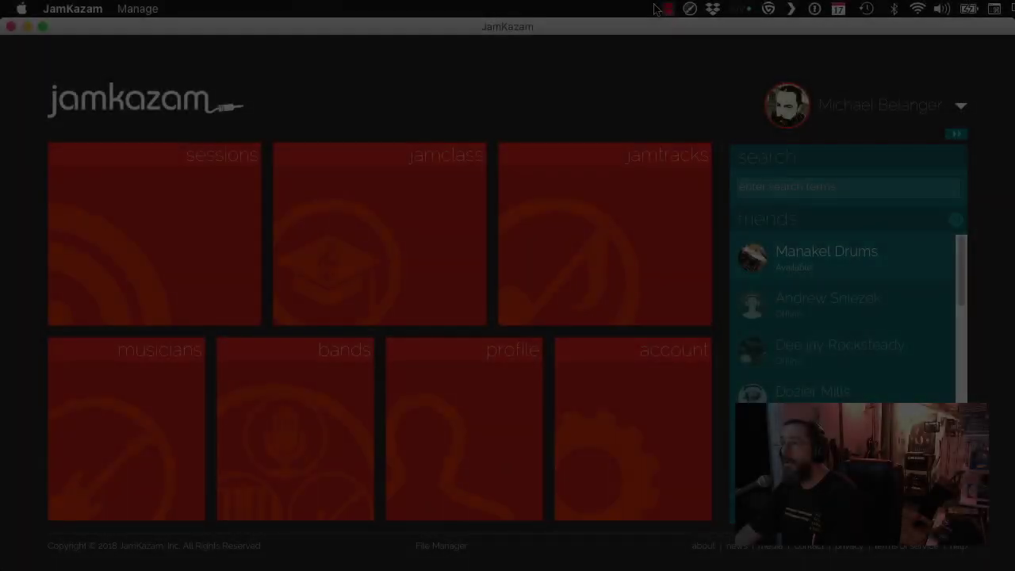
Step: Open the JamTracks section and search its catalogue for the artist U2
{"action": "left_click", "coordinate": [669, 8]}
{"action": "left_click", "coordinate": [625, 166]}
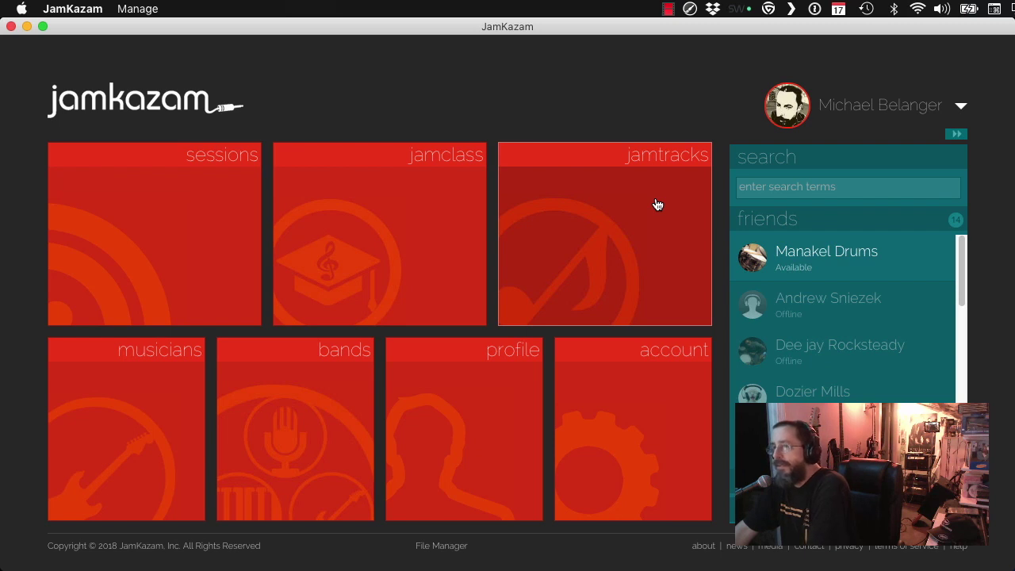
{"action": "left_click", "coordinate": [657, 205]}
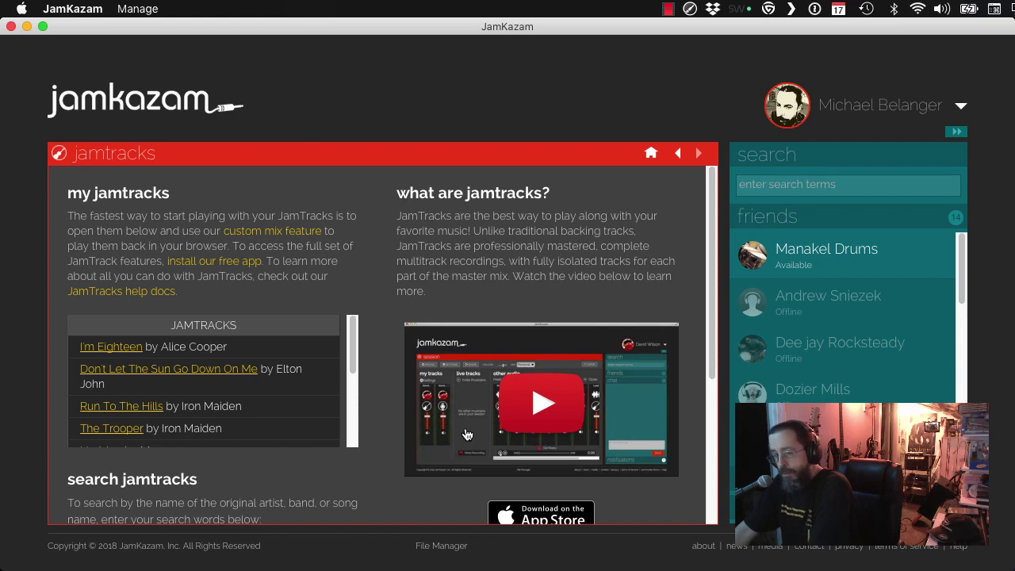
{"action": "scroll", "coordinate": [369, 454], "scroll_direction": "down", "scroll_amount": 5}
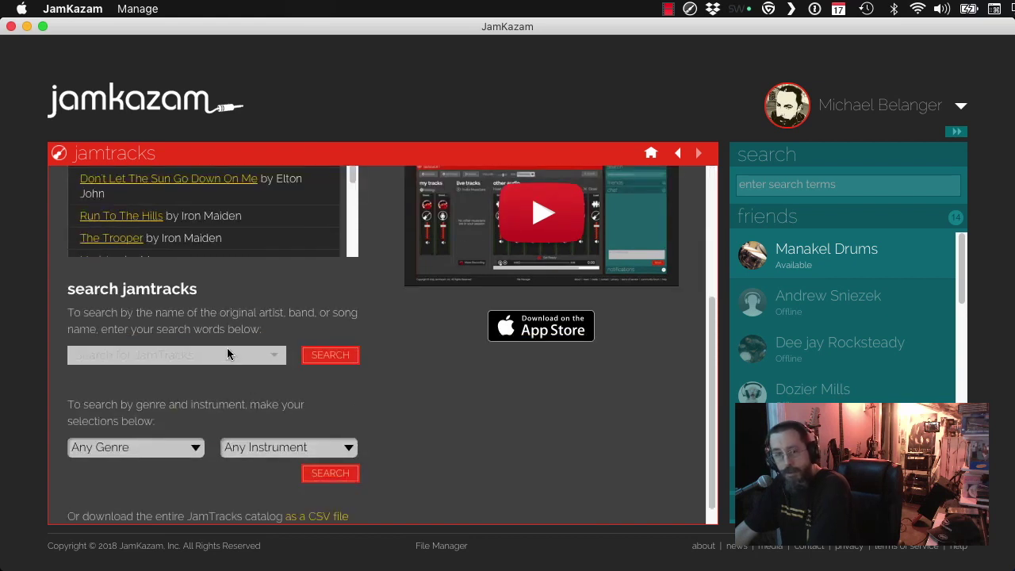
{"action": "left_click", "coordinate": [227, 353]}
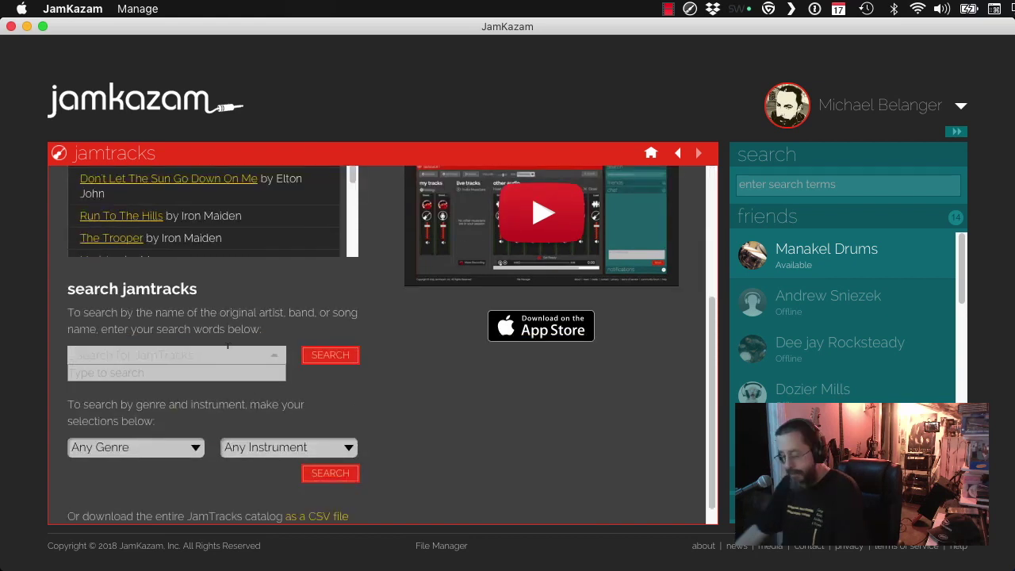
{"action": "type", "text": "U2"}
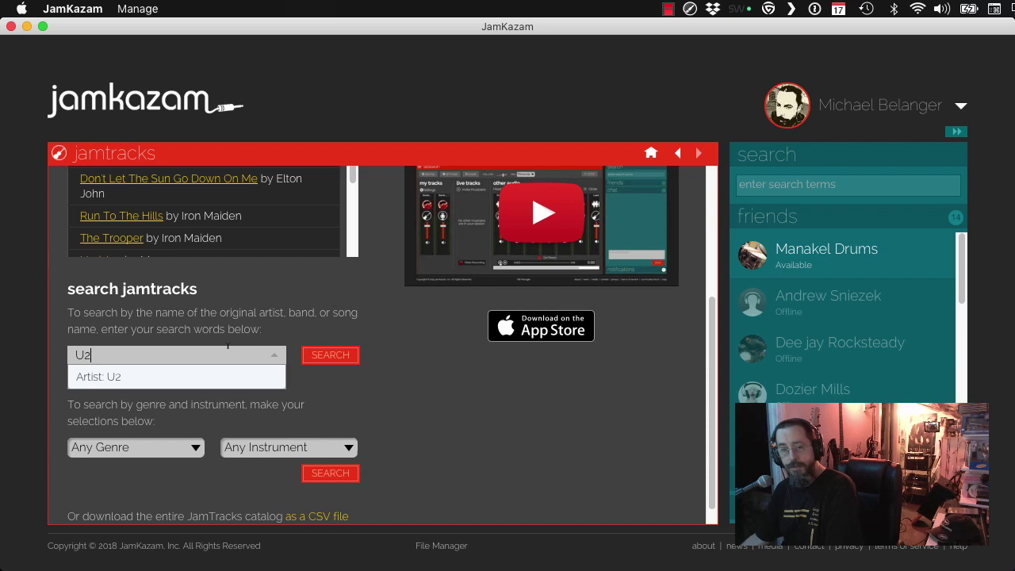
{"action": "left_click", "coordinate": [215, 383]}
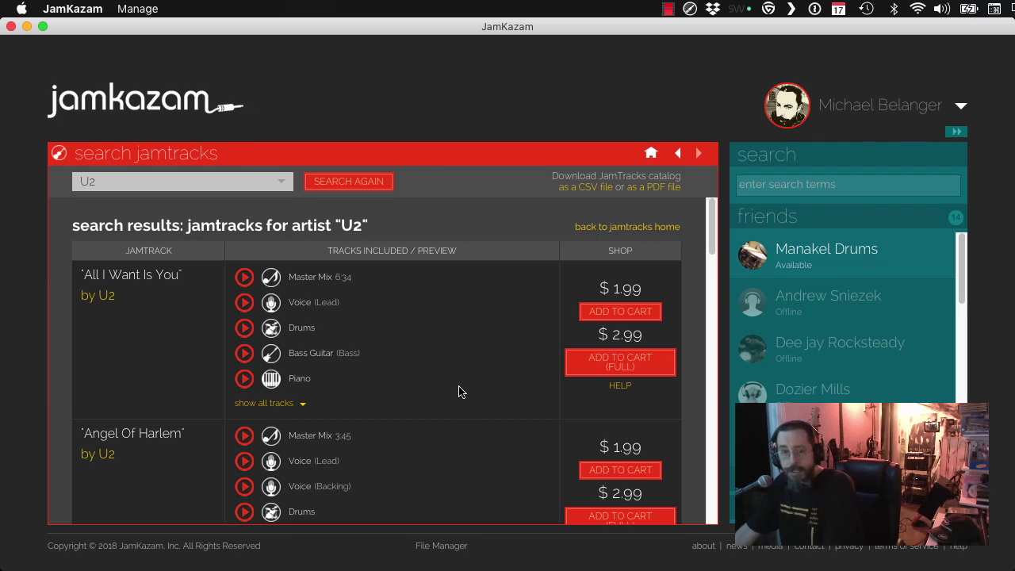
Step: Look through the U2 JamTracks in the search results, checking the included tracks and purchase options
{"action": "scroll", "coordinate": [487, 382], "scroll_direction": "down", "scroll_amount": 1}
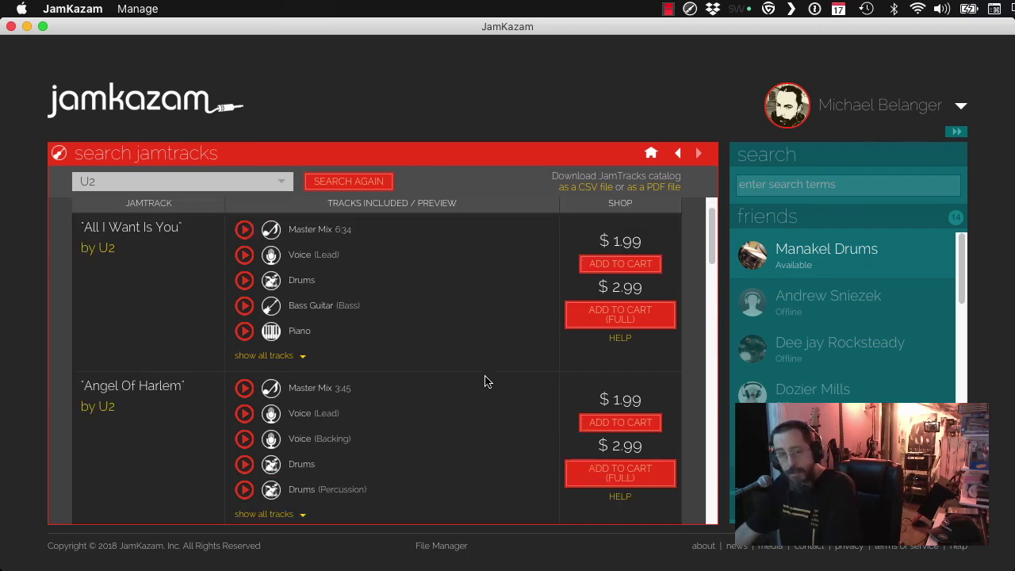
{"action": "scroll", "coordinate": [487, 383], "scroll_direction": "down", "scroll_amount": 2}
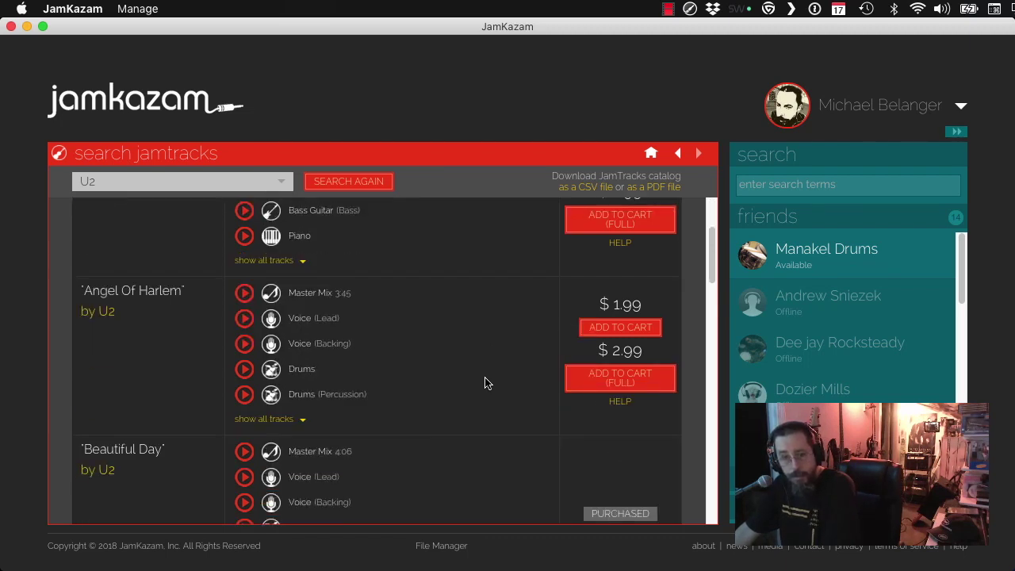
{"action": "scroll", "coordinate": [487, 374], "scroll_direction": "down", "scroll_amount": 3}
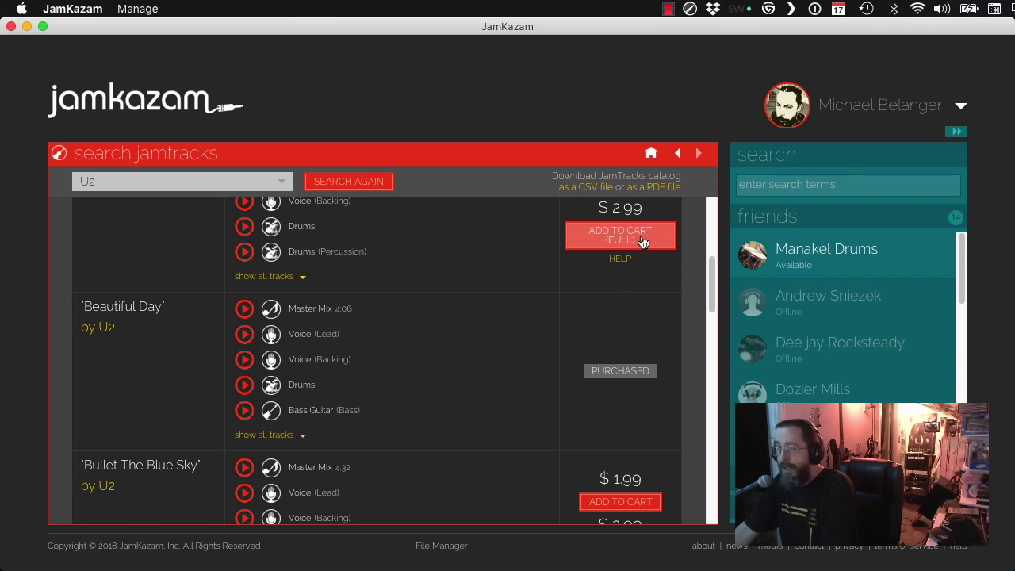
{"action": "scroll", "coordinate": [547, 370], "scroll_direction": "down", "scroll_amount": 2}
{"action": "scroll", "coordinate": [545, 365], "scroll_direction": "down", "scroll_amount": 6}
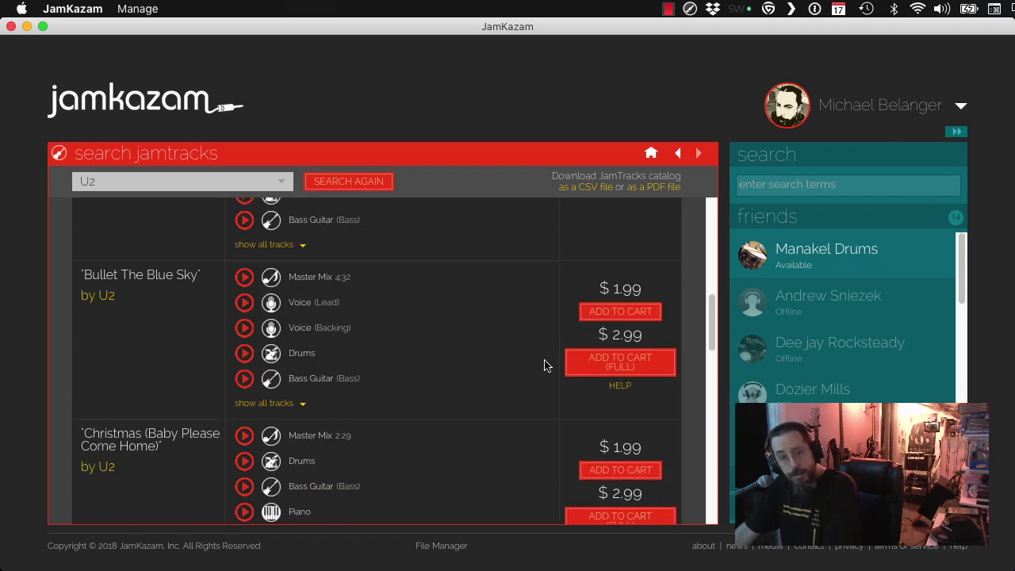
{"action": "scroll", "coordinate": [541, 361], "scroll_direction": "down", "scroll_amount": 4}
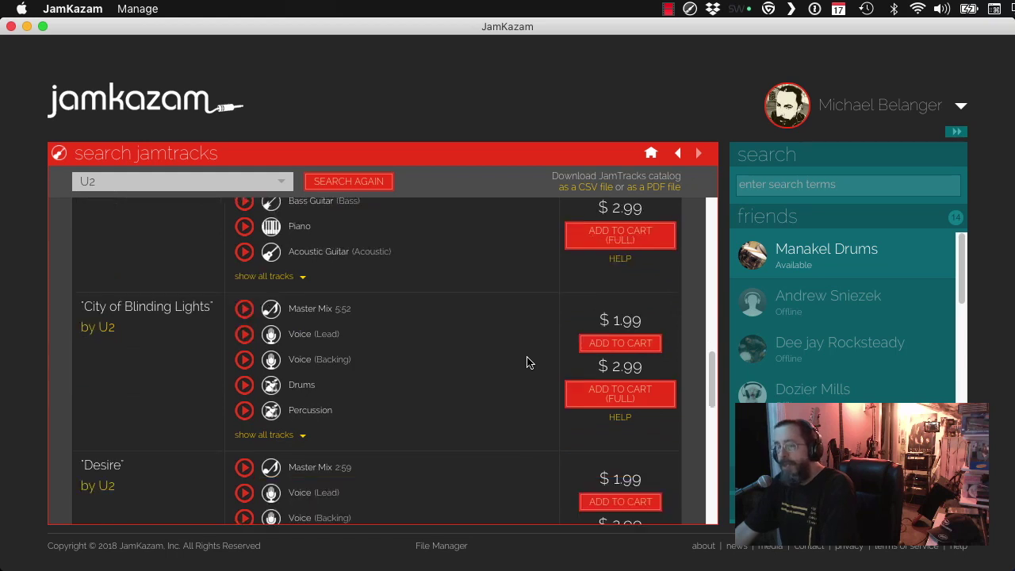
{"action": "scroll", "coordinate": [490, 365], "scroll_direction": "down", "scroll_amount": 3}
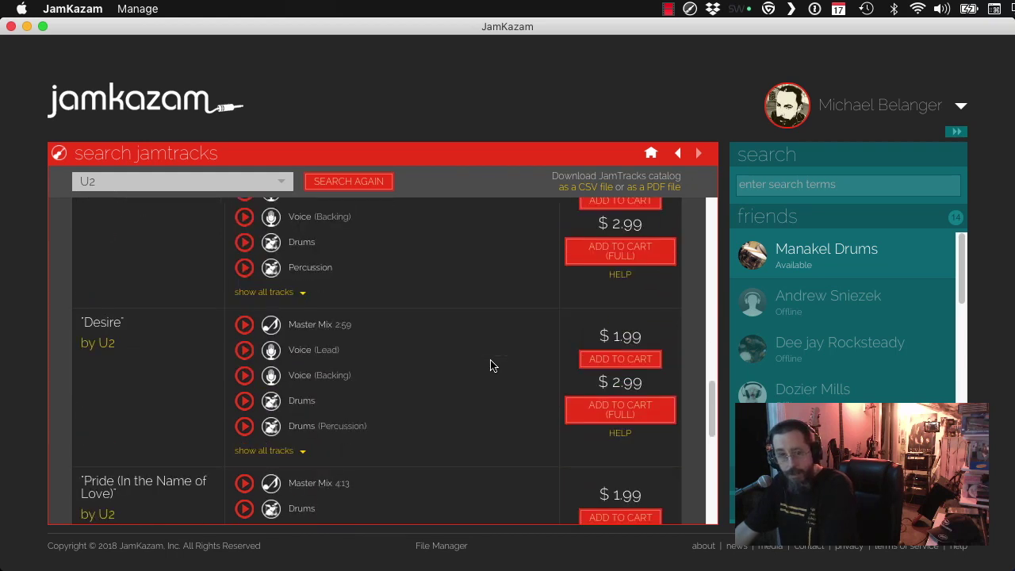
{"action": "scroll", "coordinate": [490, 365], "scroll_direction": "down", "scroll_amount": 1}
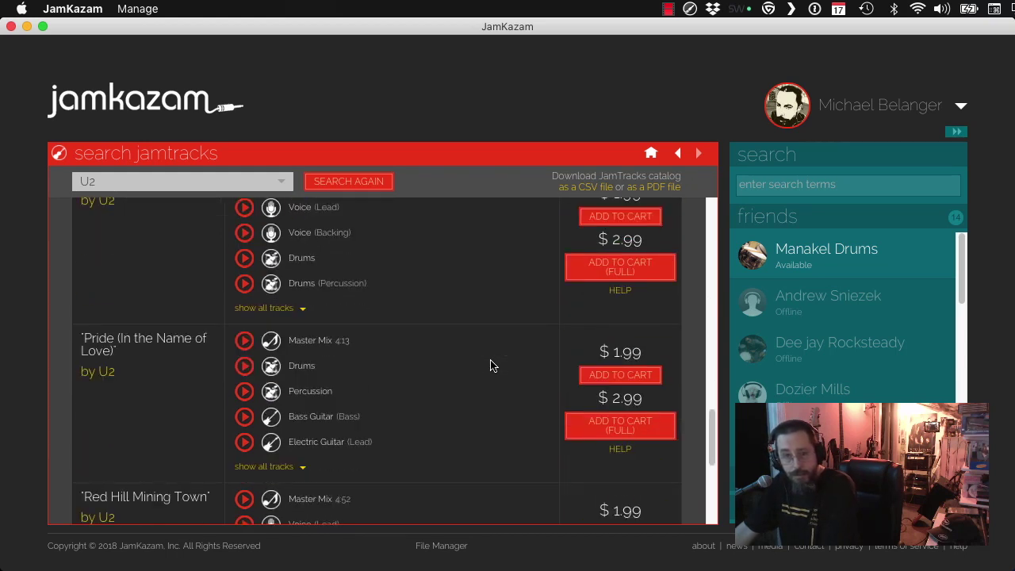
{"action": "scroll", "coordinate": [490, 364], "scroll_direction": "down", "scroll_amount": 1}
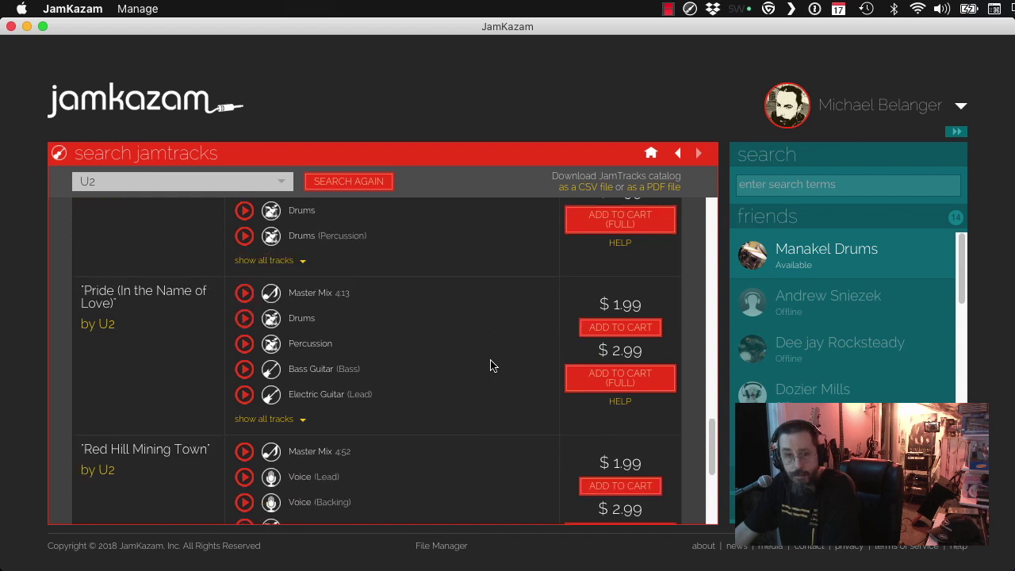
{"action": "scroll", "coordinate": [490, 365], "scroll_direction": "down", "scroll_amount": 4}
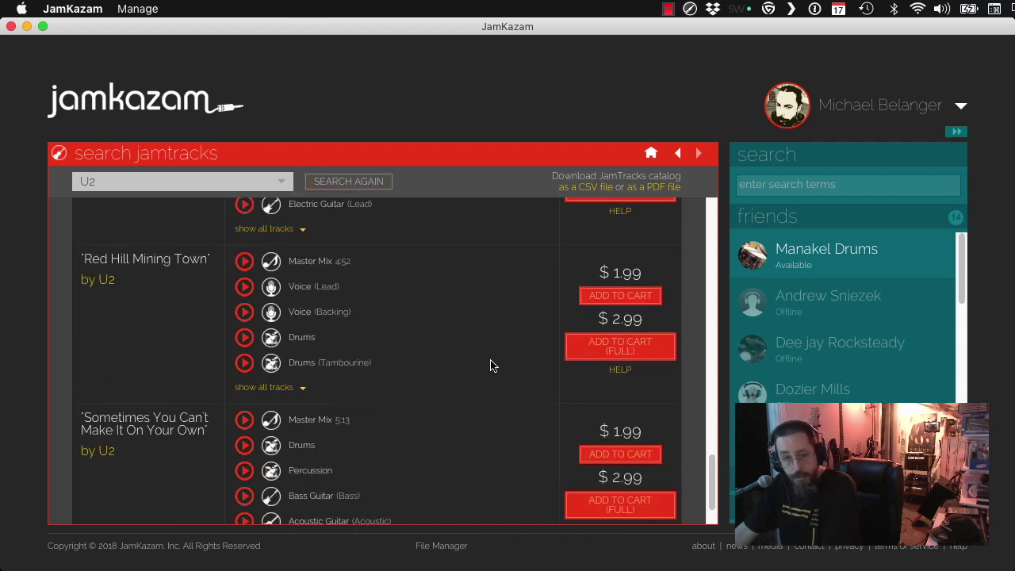
{"action": "scroll", "coordinate": [490, 365], "scroll_direction": "down", "scroll_amount": 1}
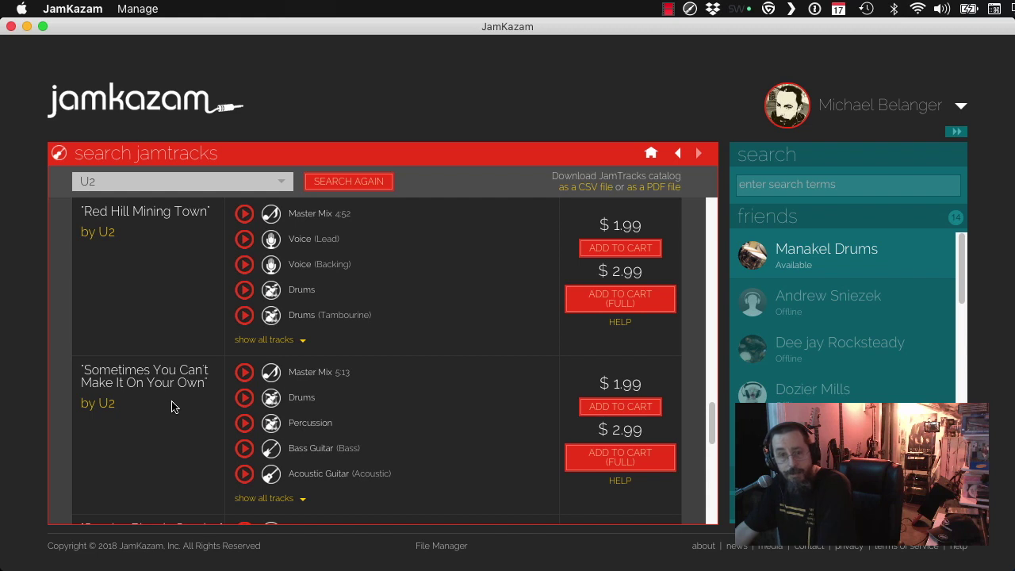
{"action": "scroll", "coordinate": [176, 407], "scroll_direction": "down", "scroll_amount": 3}
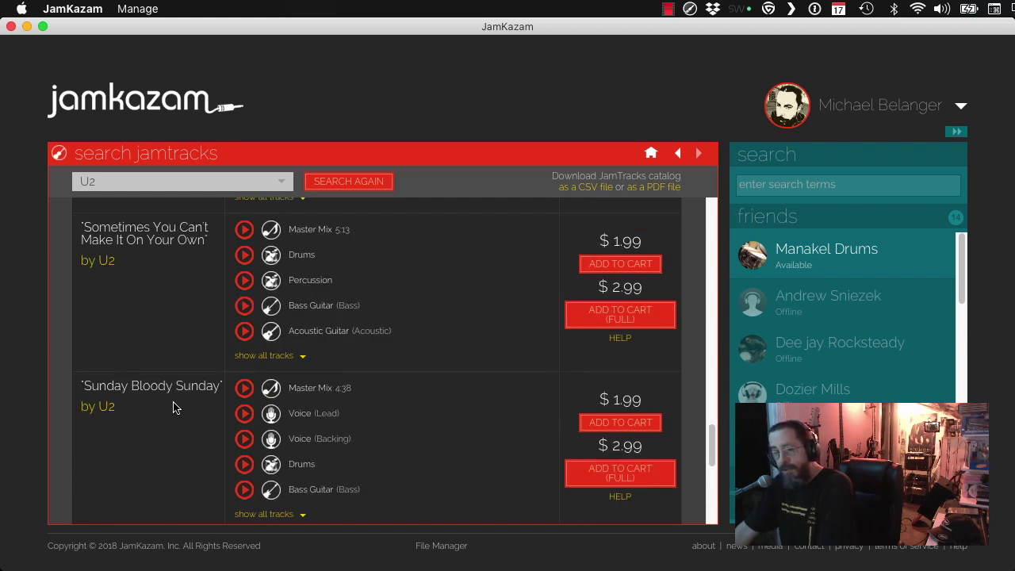
{"action": "scroll", "coordinate": [278, 406], "scroll_direction": "up", "scroll_amount": 2}
{"action": "scroll", "coordinate": [387, 404], "scroll_direction": "down", "scroll_amount": 4}
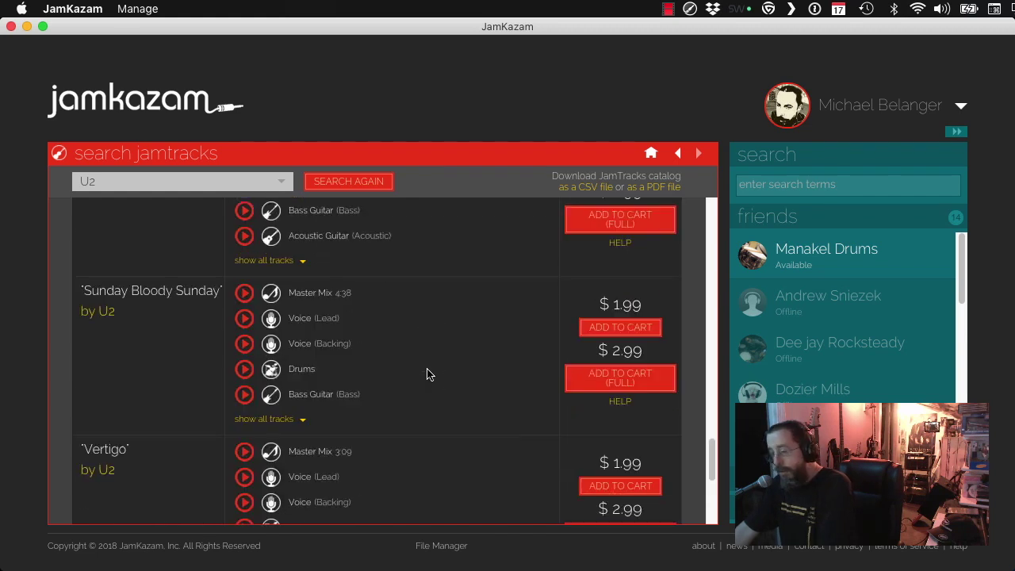
{"action": "scroll", "coordinate": [427, 375], "scroll_direction": "up", "scroll_amount": 1}
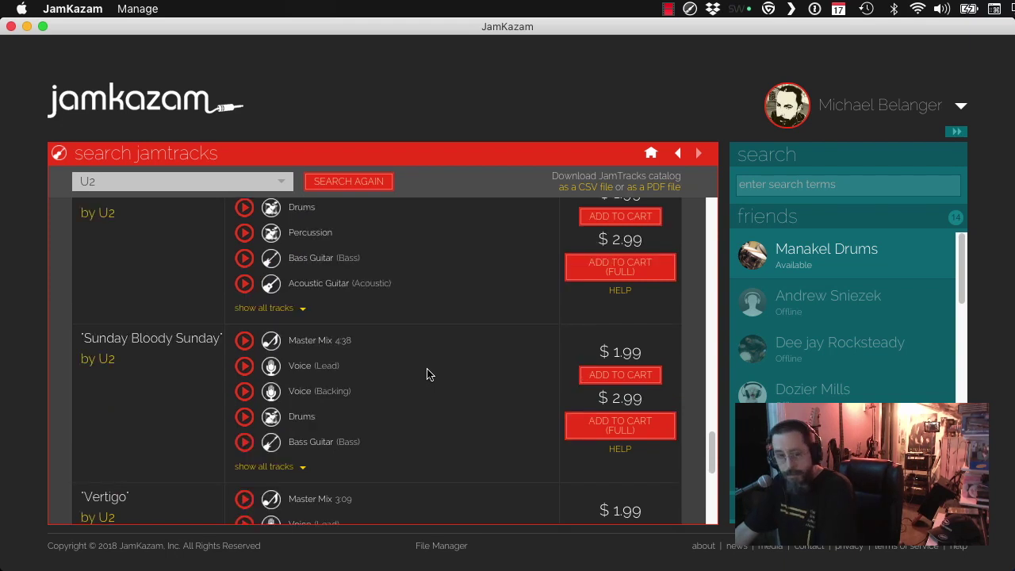
{"action": "scroll", "coordinate": [427, 375], "scroll_direction": "down", "scroll_amount": 6}
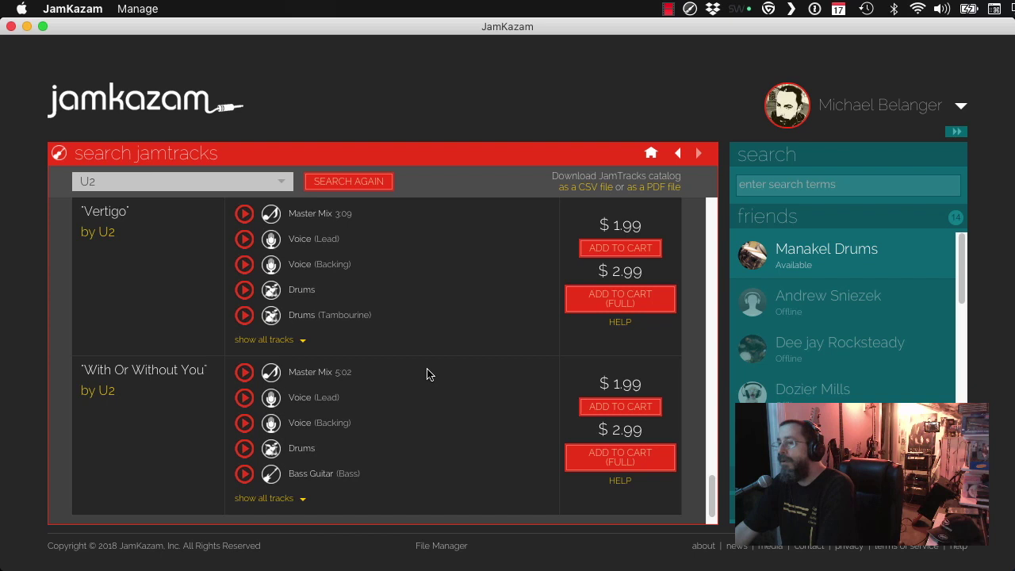
{"action": "scroll", "coordinate": [427, 374], "scroll_direction": "up", "scroll_amount": 20}
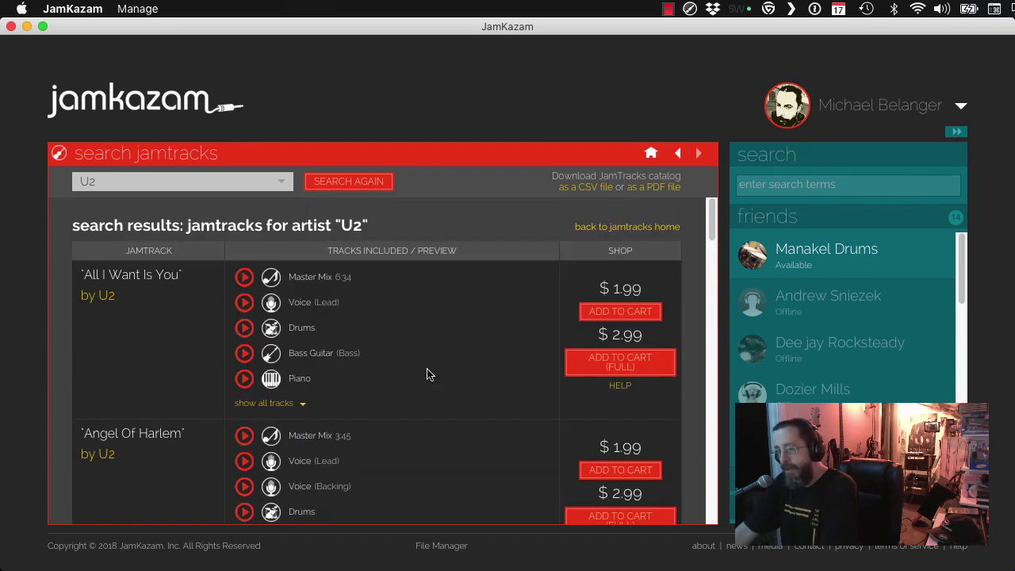
{"action": "scroll", "coordinate": [426, 374], "scroll_direction": "down", "scroll_amount": 4}
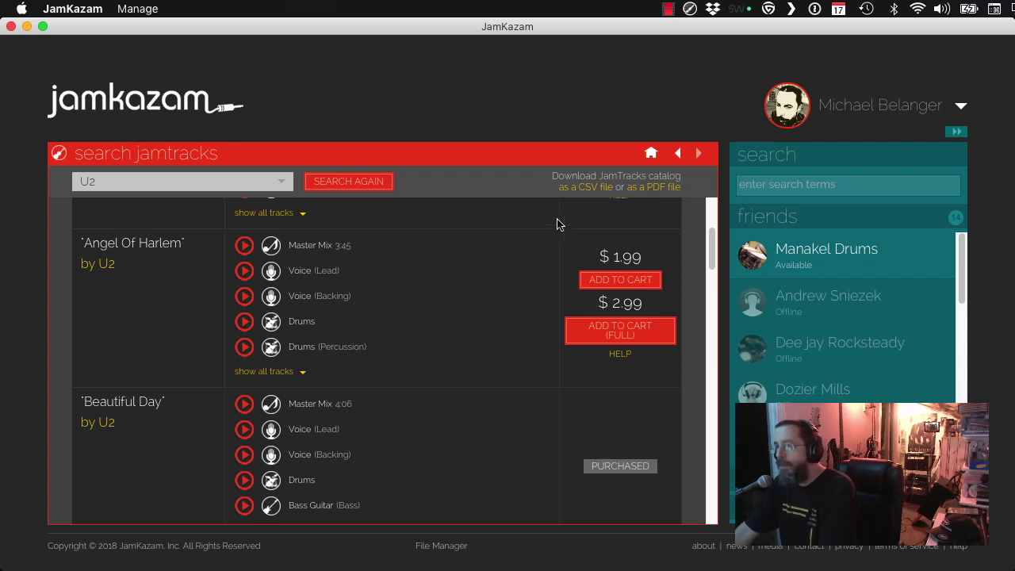
{"action": "scroll", "coordinate": [457, 268], "scroll_direction": "up", "scroll_amount": 4}
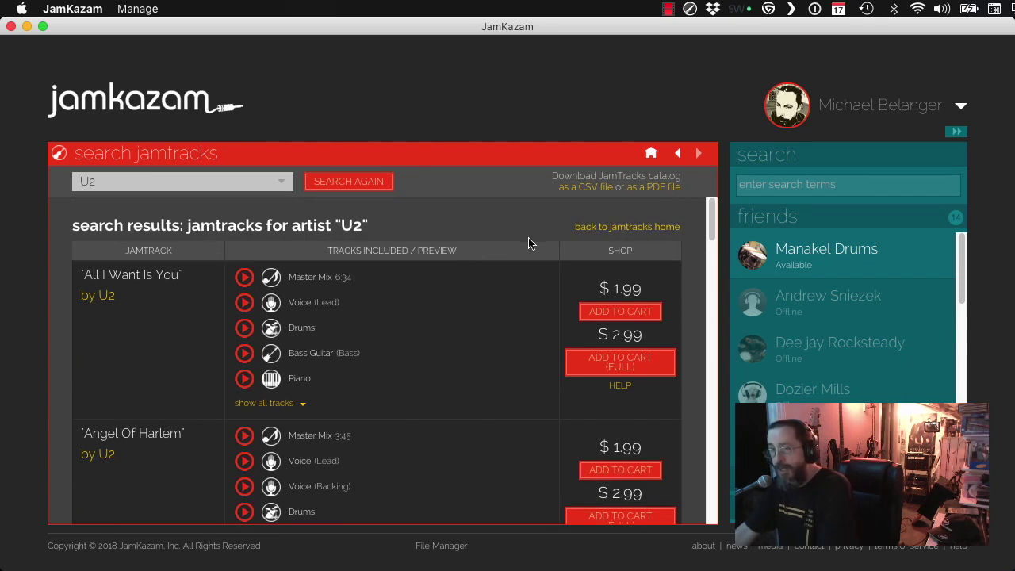
Step: Return to the JamTracks home and open "Beautiful Day" by U2 from the owned JamTracks in a session
{"action": "left_click", "coordinate": [586, 228]}
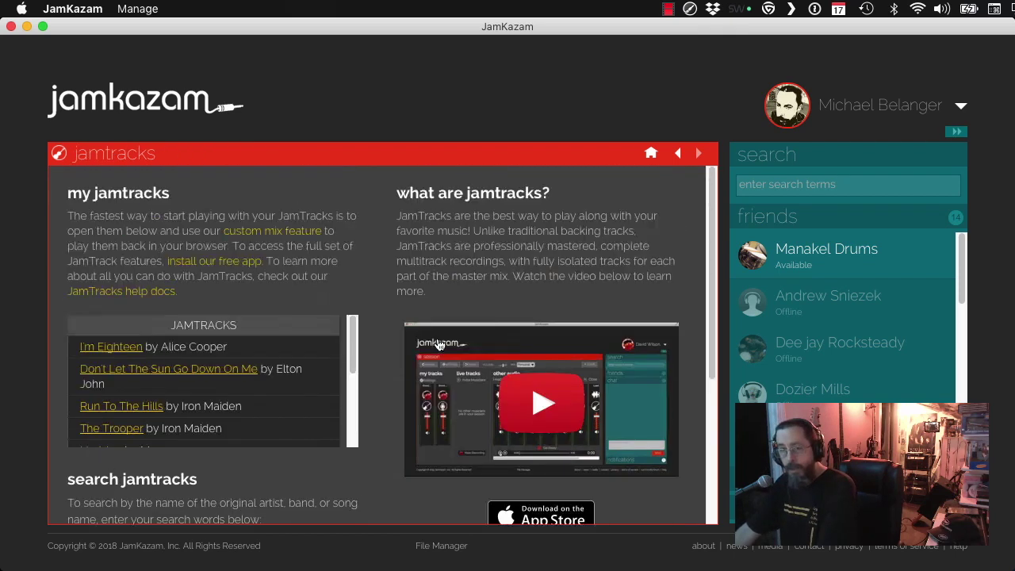
{"action": "mouse_move", "coordinate": [346, 361]}
{"action": "left_mouse_down"}
{"action": "mouse_move", "coordinate": [357, 441]}
{"action": "mouse_move", "coordinate": [358, 334]}
{"action": "mouse_move", "coordinate": [363, 454]}
{"action": "mouse_move", "coordinate": [347, 341]}
{"action": "left_mouse_up"}
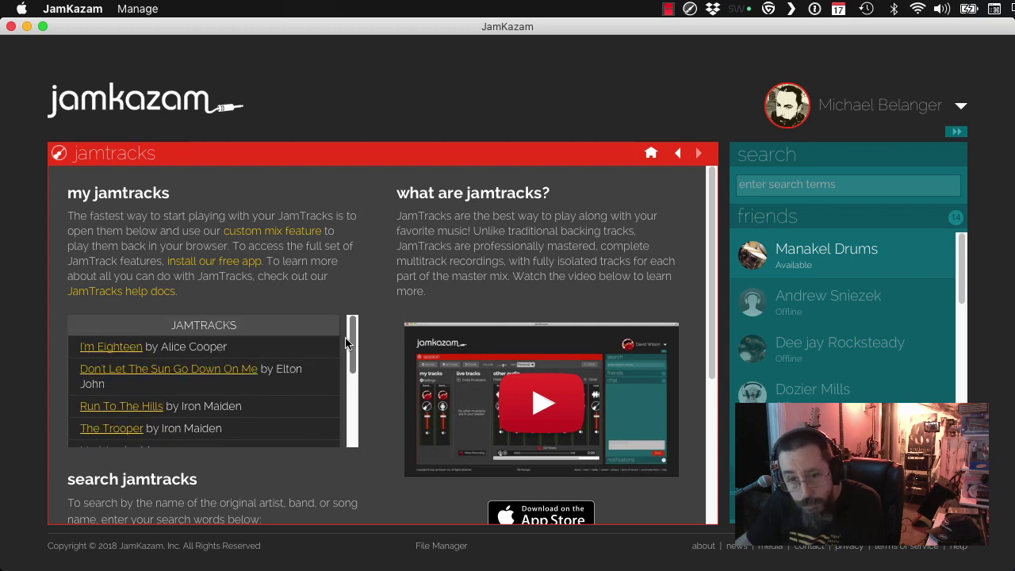
{"action": "left_click_drag", "start_coordinate": [347, 355], "coordinate": [347, 410]}
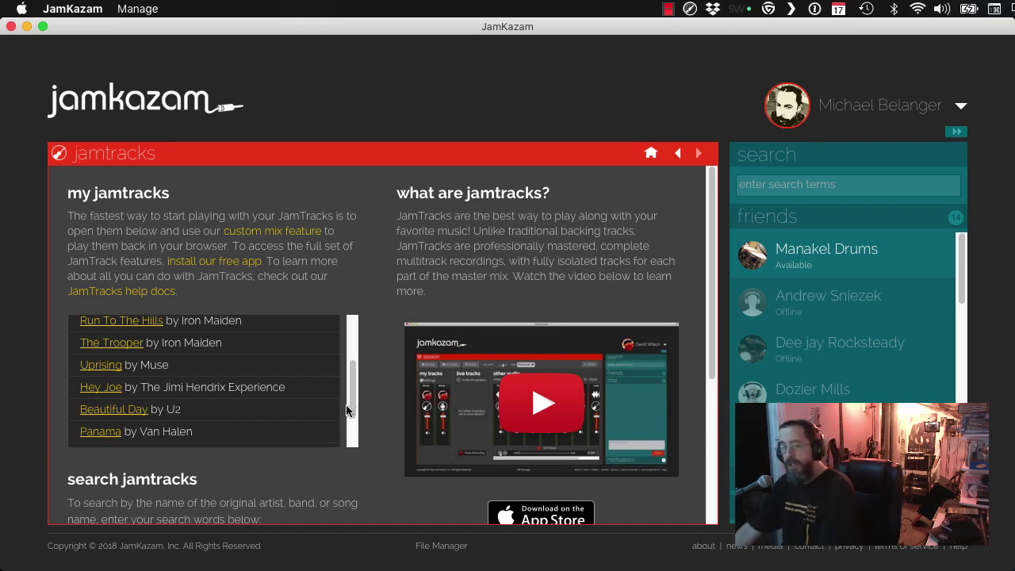
{"action": "left_click", "coordinate": [124, 413]}
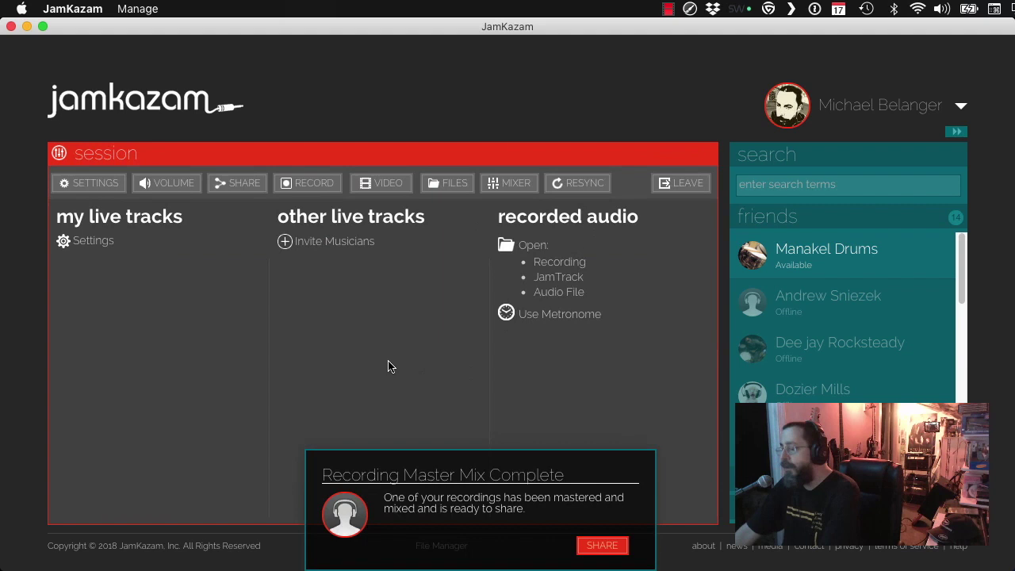
Step: Move the JamTrack player window clear of the recorded audio tracks and look through the song's individual tracks
{"action": "left_click", "coordinate": [603, 546]}
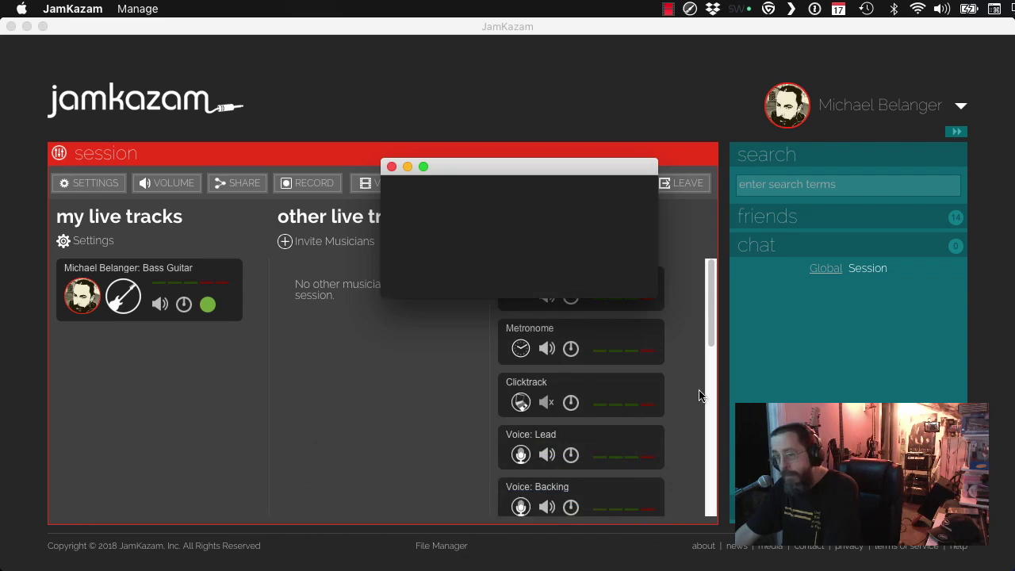
{"action": "left_click_drag", "start_coordinate": [576, 169], "coordinate": [896, 127]}
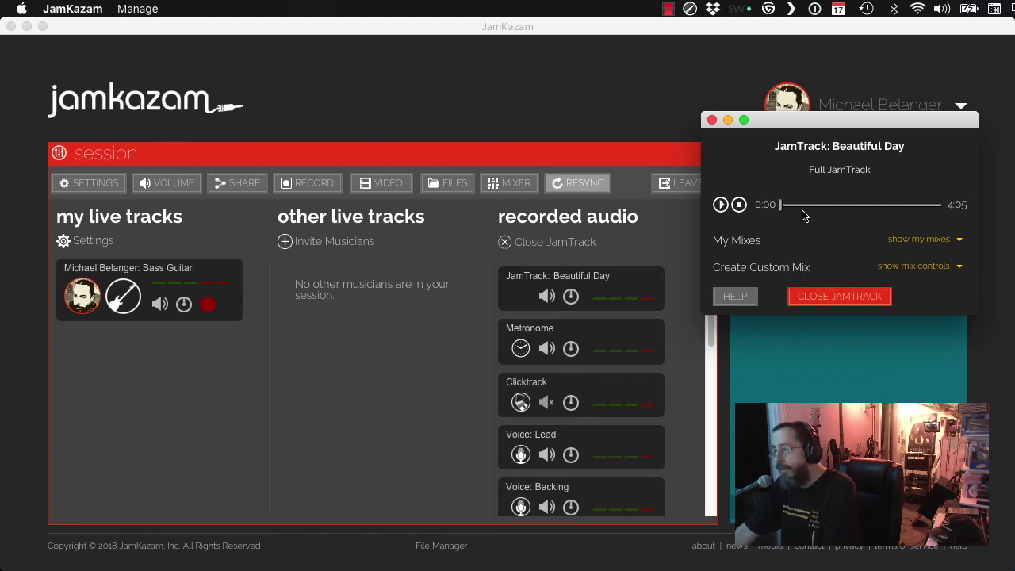
{"action": "left_click", "coordinate": [695, 364]}
{"action": "scroll", "coordinate": [686, 371], "scroll_direction": "down", "scroll_amount": 10}
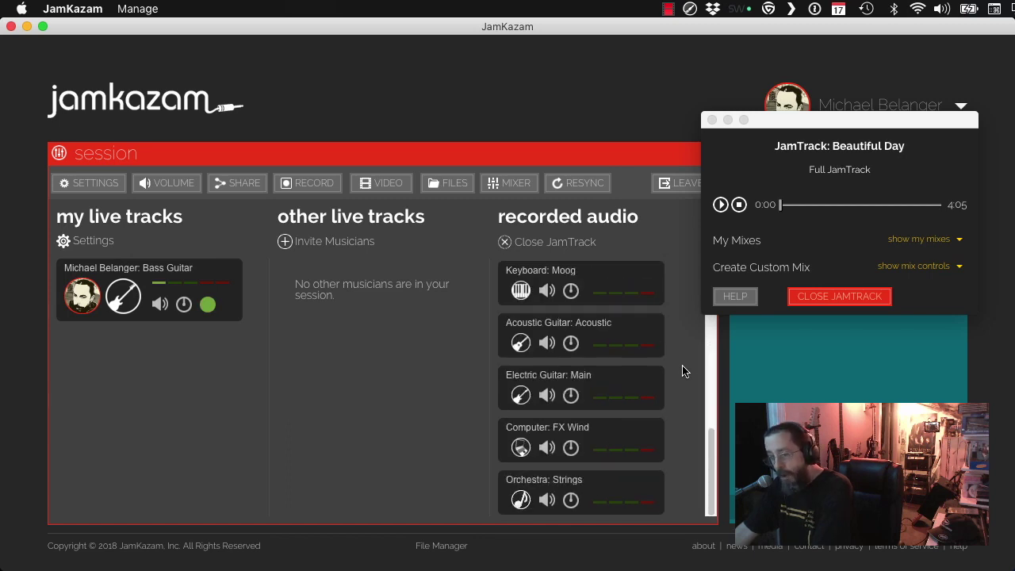
{"action": "scroll", "coordinate": [685, 372], "scroll_direction": "up", "scroll_amount": 10}
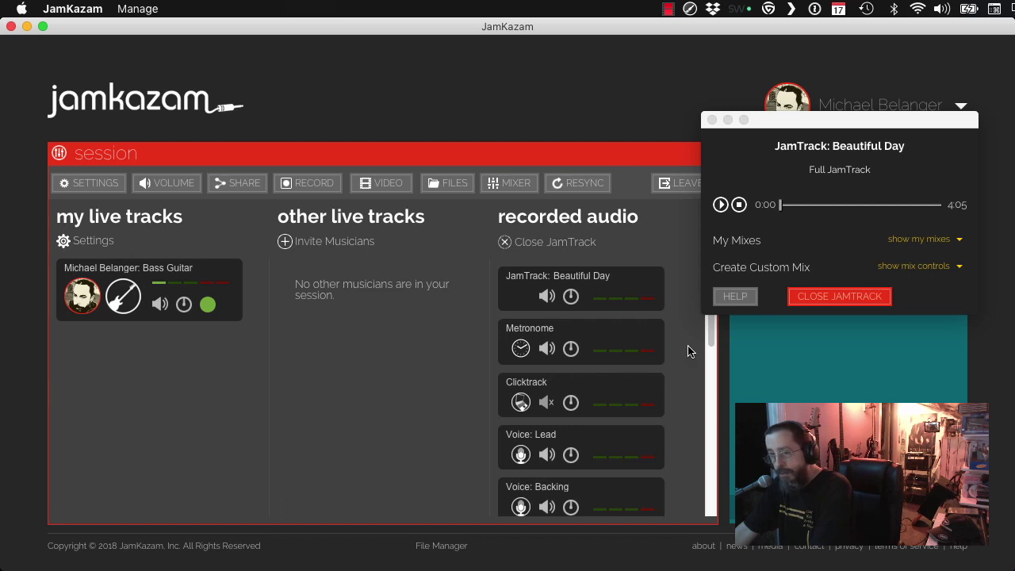
Step: Mute the Voice: Lead track of the JamTrack and close its volume control
{"action": "scroll", "coordinate": [687, 354], "scroll_direction": "down", "scroll_amount": 2}
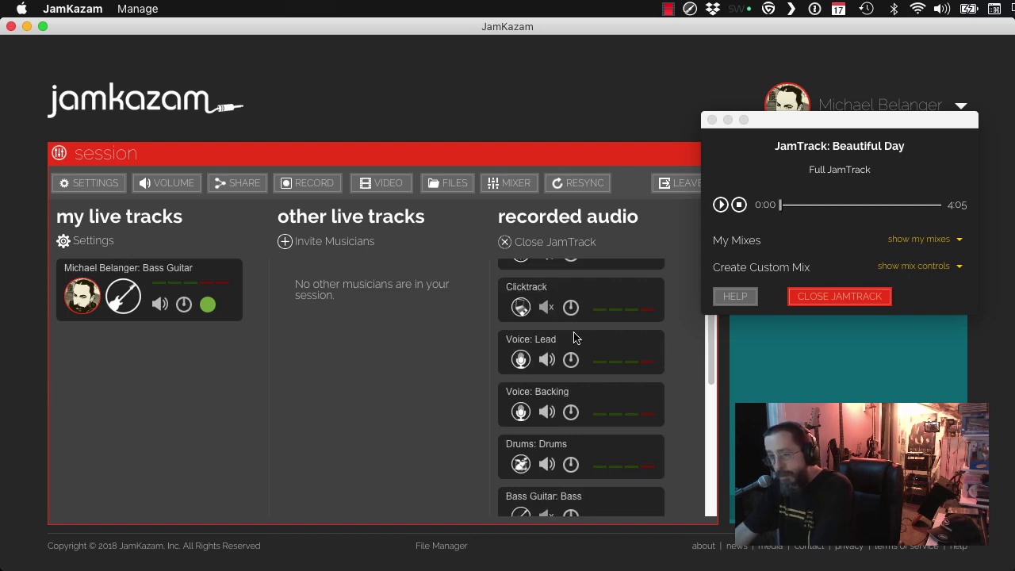
{"action": "left_click", "coordinate": [547, 360]}
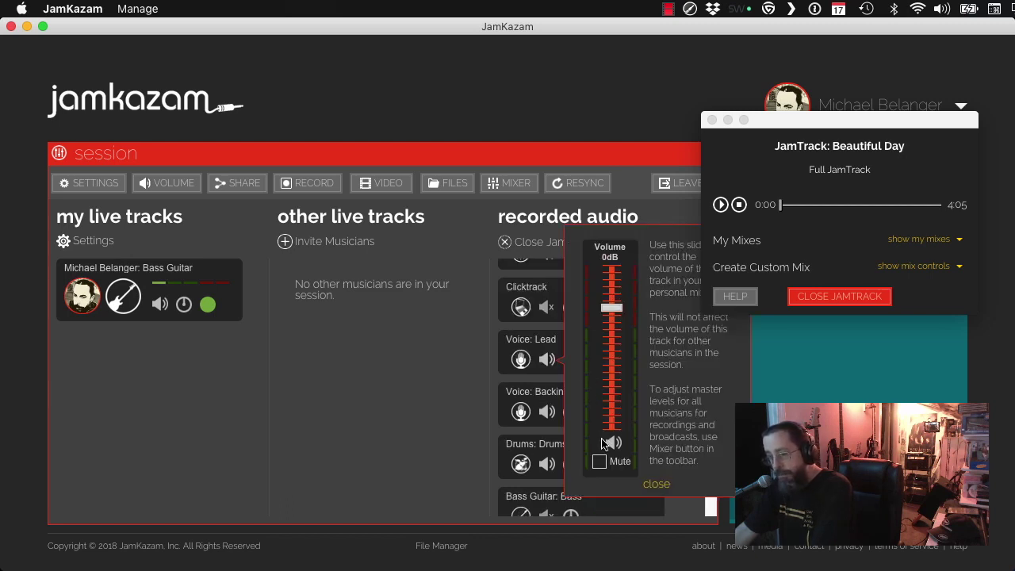
{"action": "left_click", "coordinate": [599, 462]}
{"action": "left_click", "coordinate": [418, 396]}
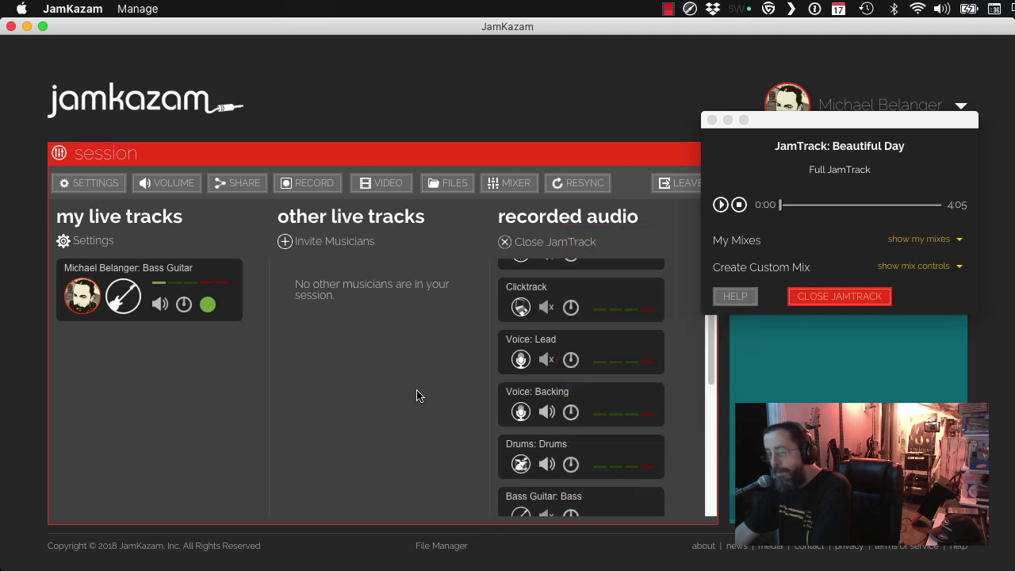
Step: Unmute the Voice: Lead track of the JamTrack and close its volume control
{"action": "left_click", "coordinate": [547, 361]}
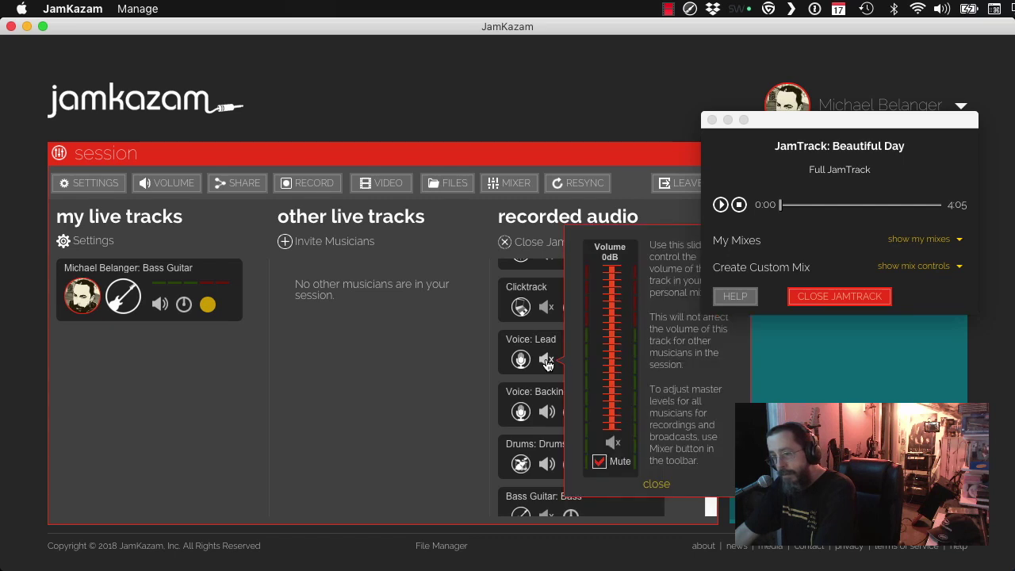
{"action": "left_click", "coordinate": [473, 404]}
Step: Look through the JamTrack's remaining individual tracks down to Orchestra: Strings, return to the first track, and dismiss the friend status notification
{"action": "scroll", "coordinate": [600, 408], "scroll_direction": "down", "scroll_amount": 1}
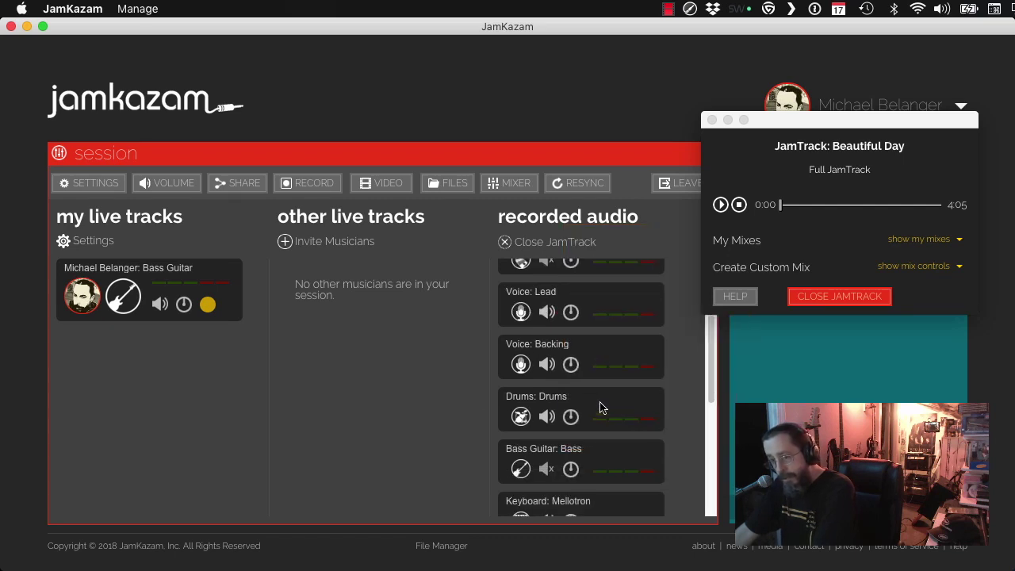
{"action": "scroll", "coordinate": [601, 408], "scroll_direction": "down", "scroll_amount": 2}
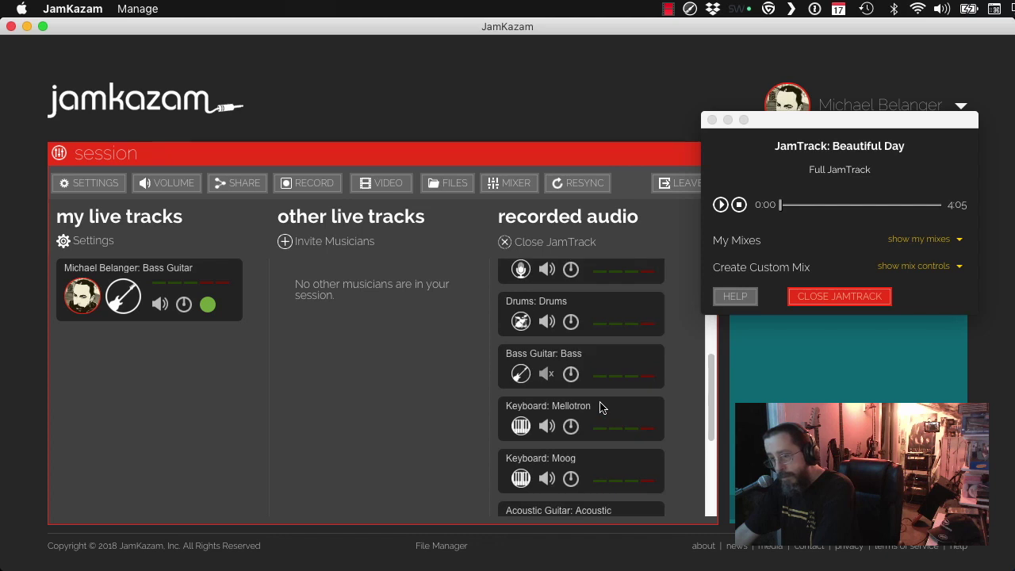
{"action": "scroll", "coordinate": [600, 406], "scroll_direction": "down", "scroll_amount": 1}
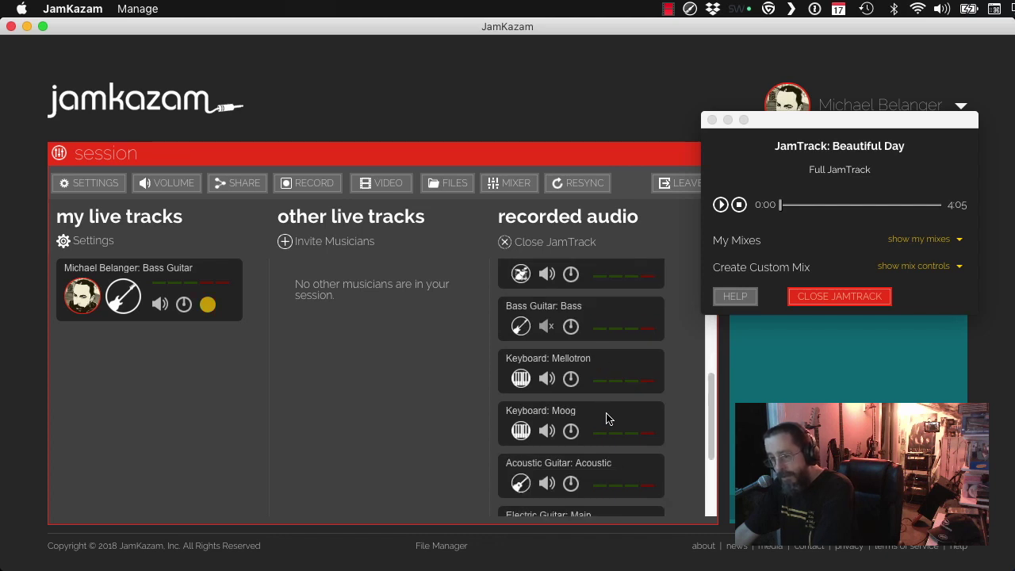
{"action": "scroll", "coordinate": [622, 408], "scroll_direction": "down", "scroll_amount": 2}
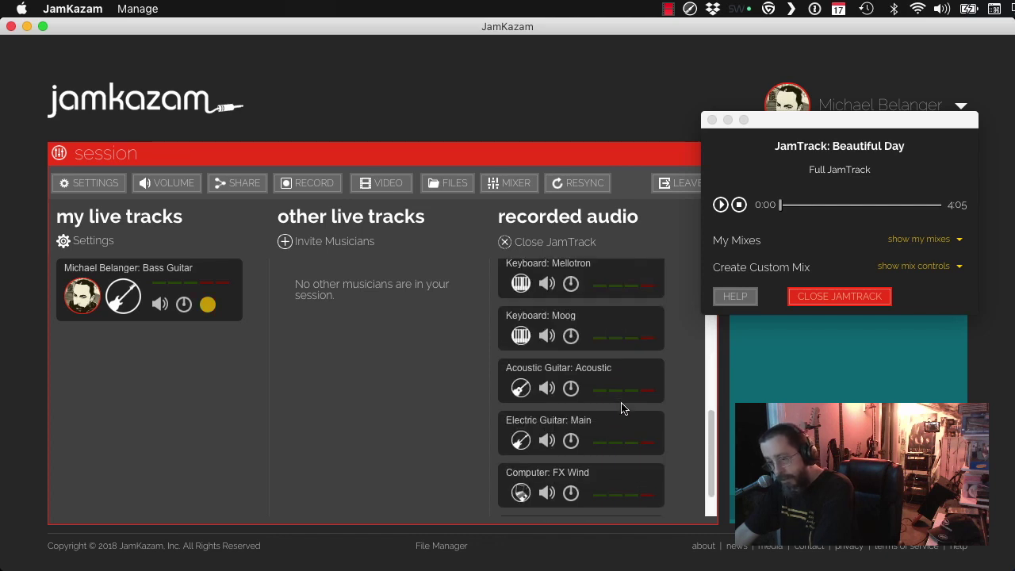
{"action": "scroll", "coordinate": [622, 408], "scroll_direction": "down", "scroll_amount": 1}
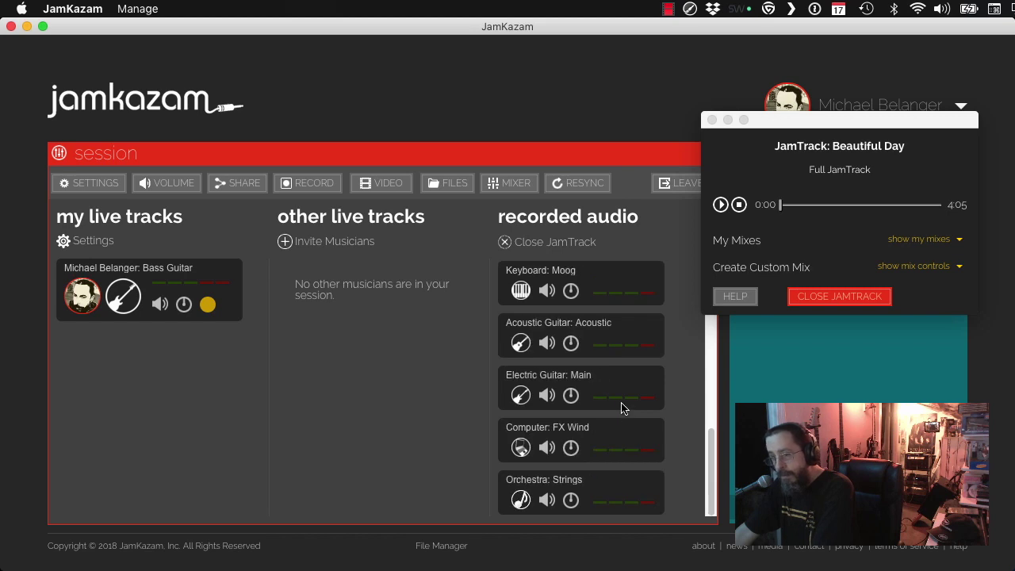
{"action": "scroll", "coordinate": [621, 408], "scroll_direction": "up", "scroll_amount": 10}
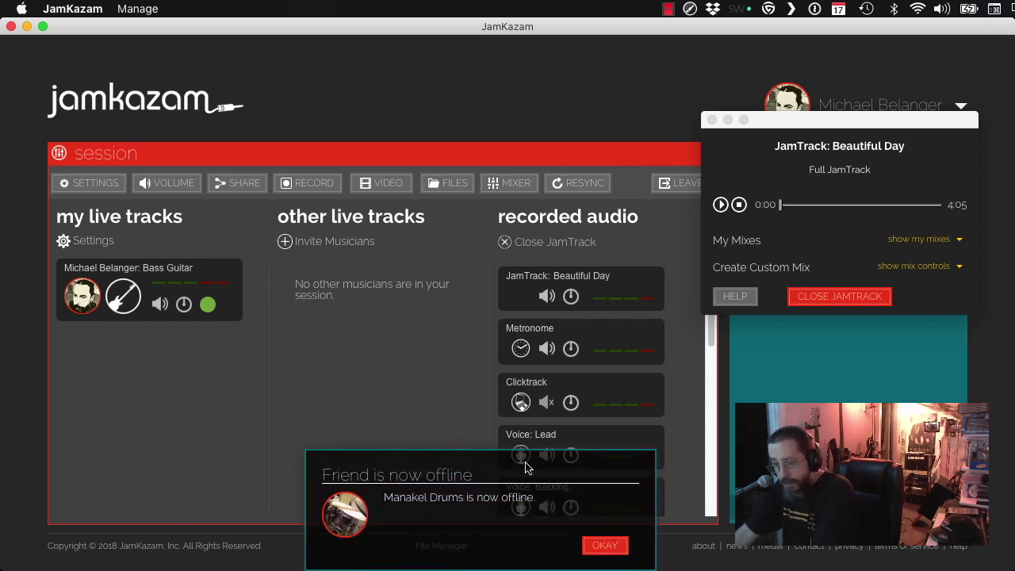
{"action": "left_click", "coordinate": [605, 543]}
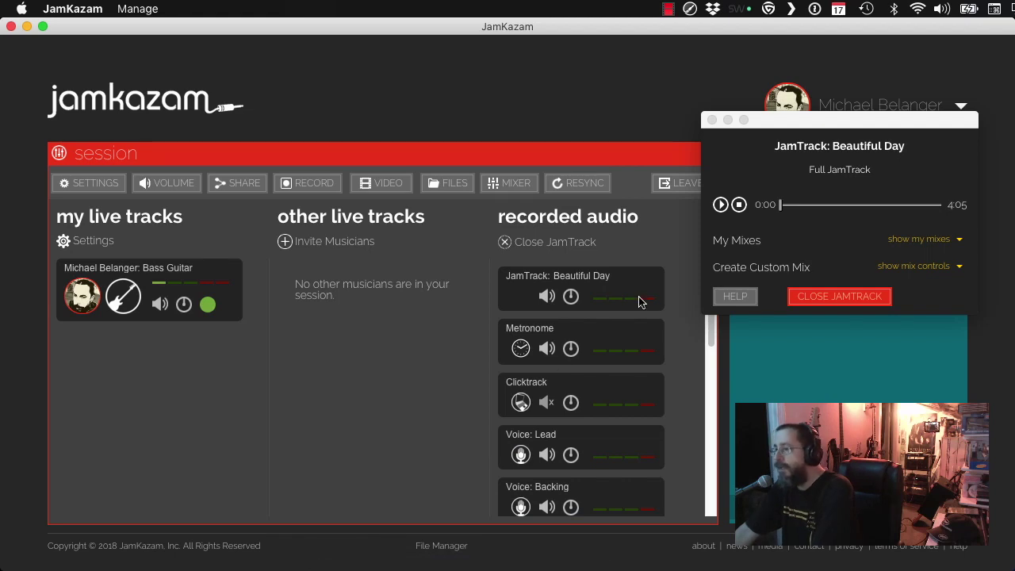
Step: Reposition the JamTrack player window over the session area and open the left/right pan control of the overall "Beautiful Day" JamTrack
{"action": "left_click_drag", "start_coordinate": [879, 128], "coordinate": [759, 96]}
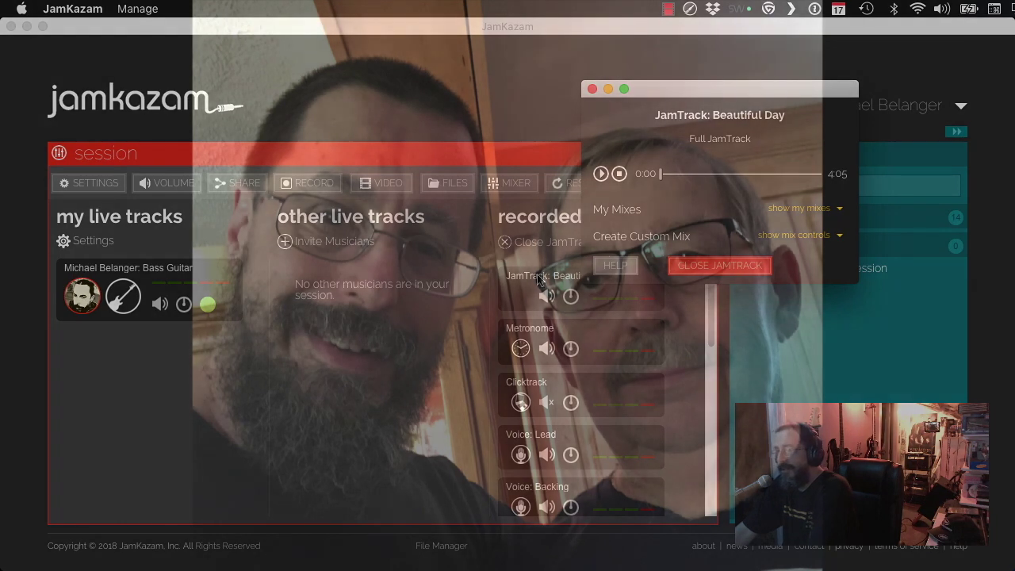
{"action": "left_click", "coordinate": [570, 296]}
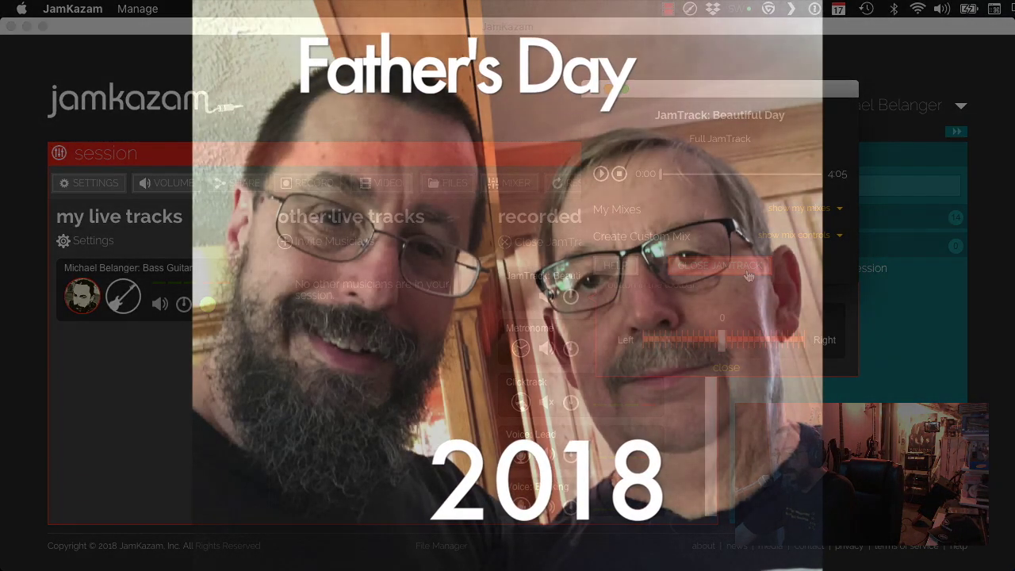